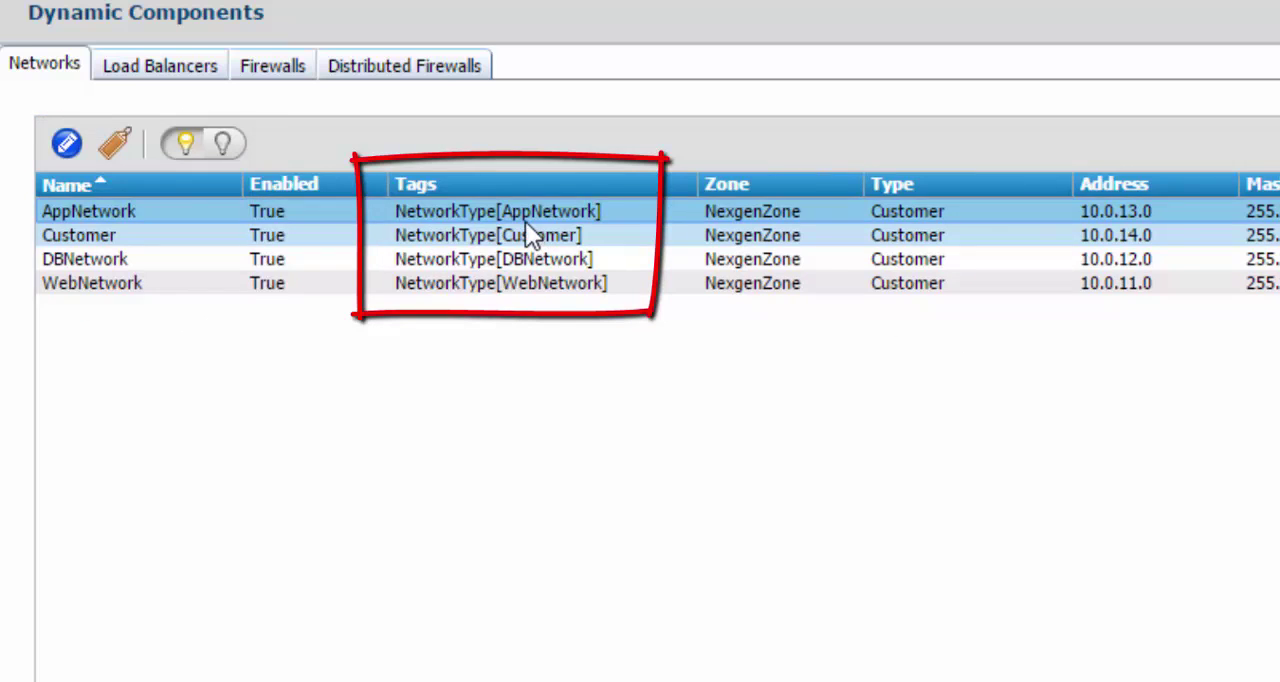
In BMC Network Automation, view the Linux40 container blueprint and the AR-linux40 pod blueprint
{"action": "left_click", "coordinate": [525, 221]}
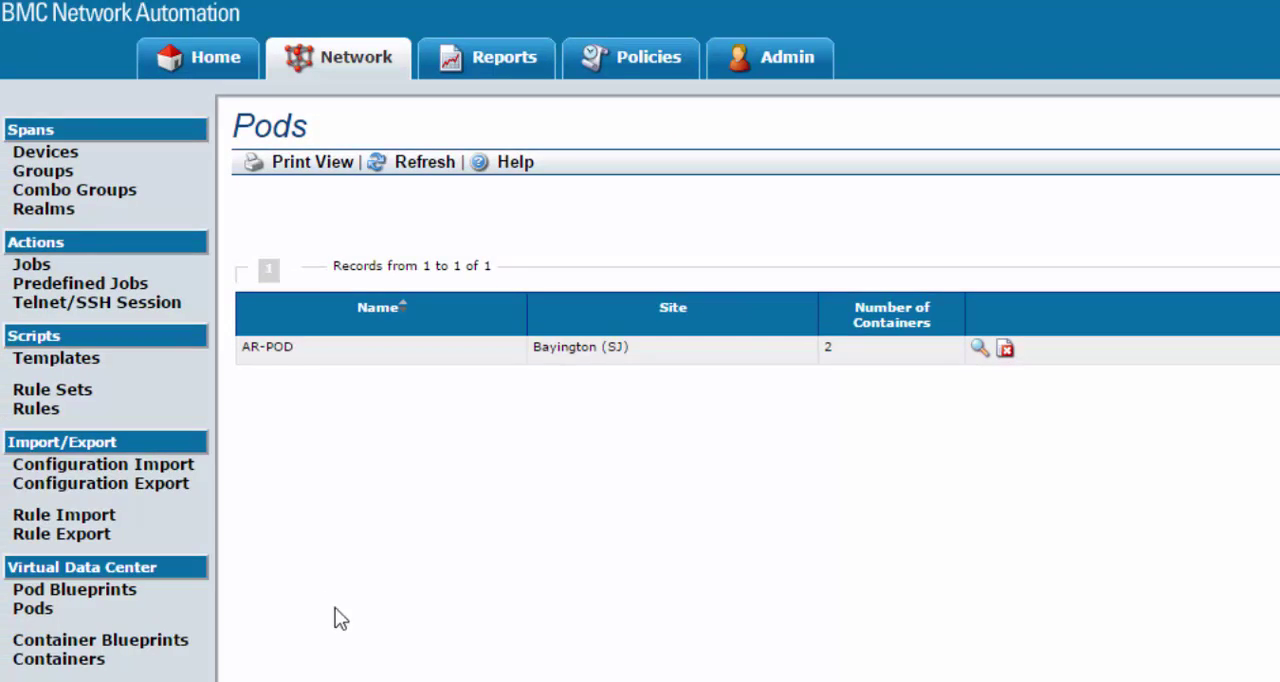
{"action": "left_click", "coordinate": [68, 640]}
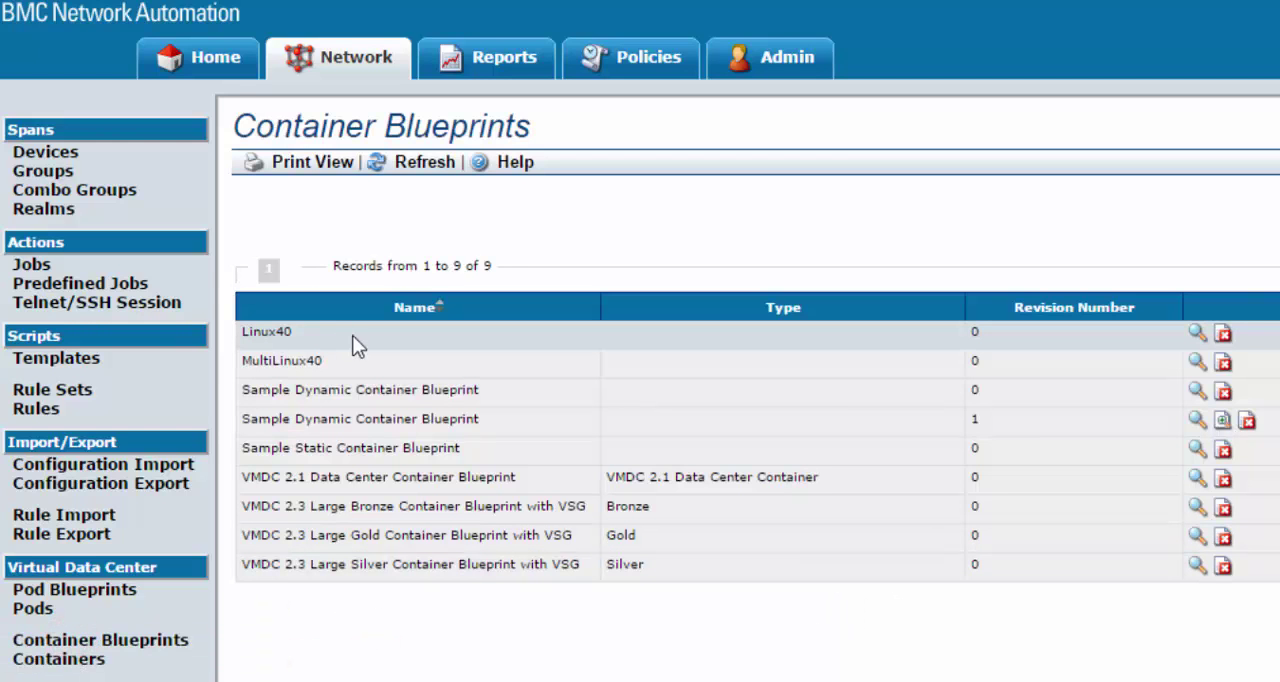
{"action": "left_click", "coordinate": [1196, 331]}
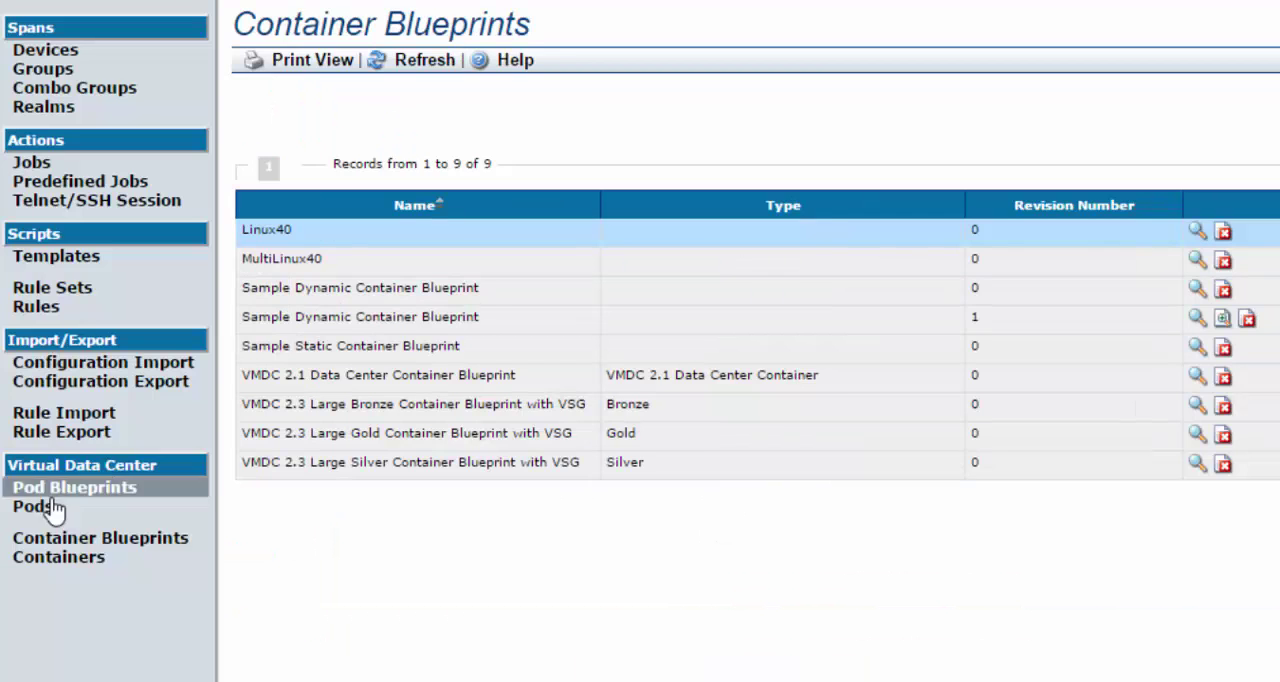
{"action": "left_click", "coordinate": [74, 489]}
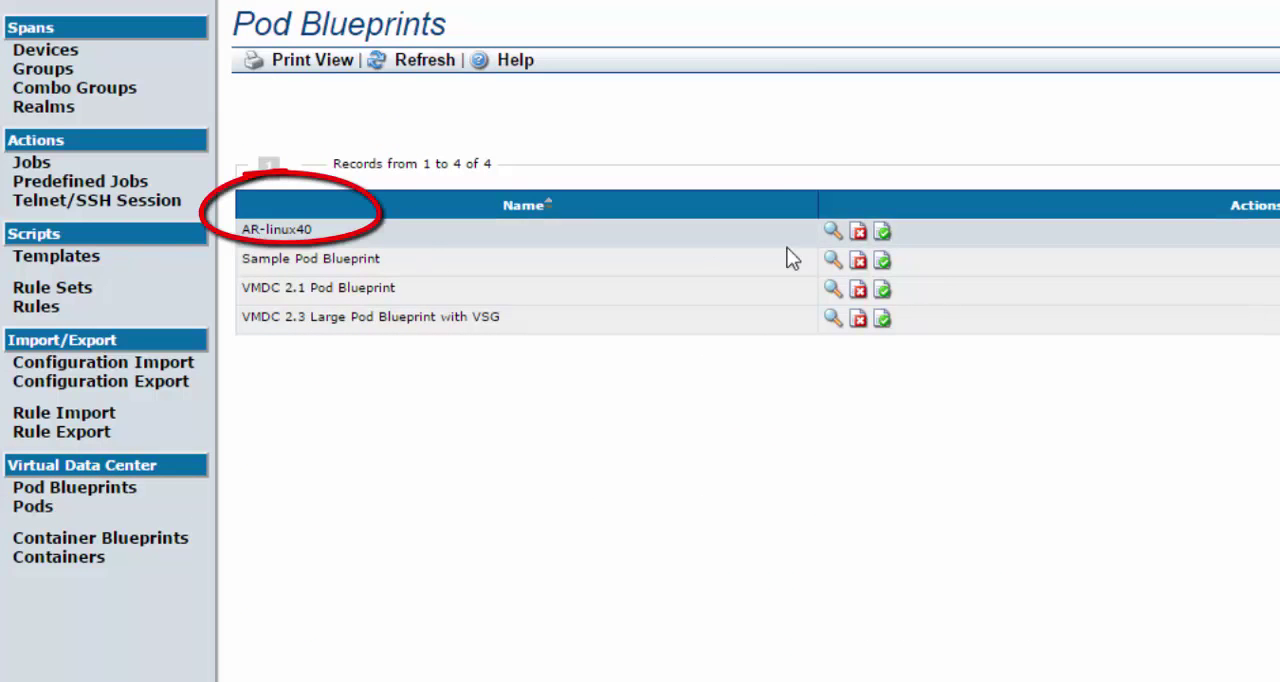
{"action": "left_click", "coordinate": [833, 231]}
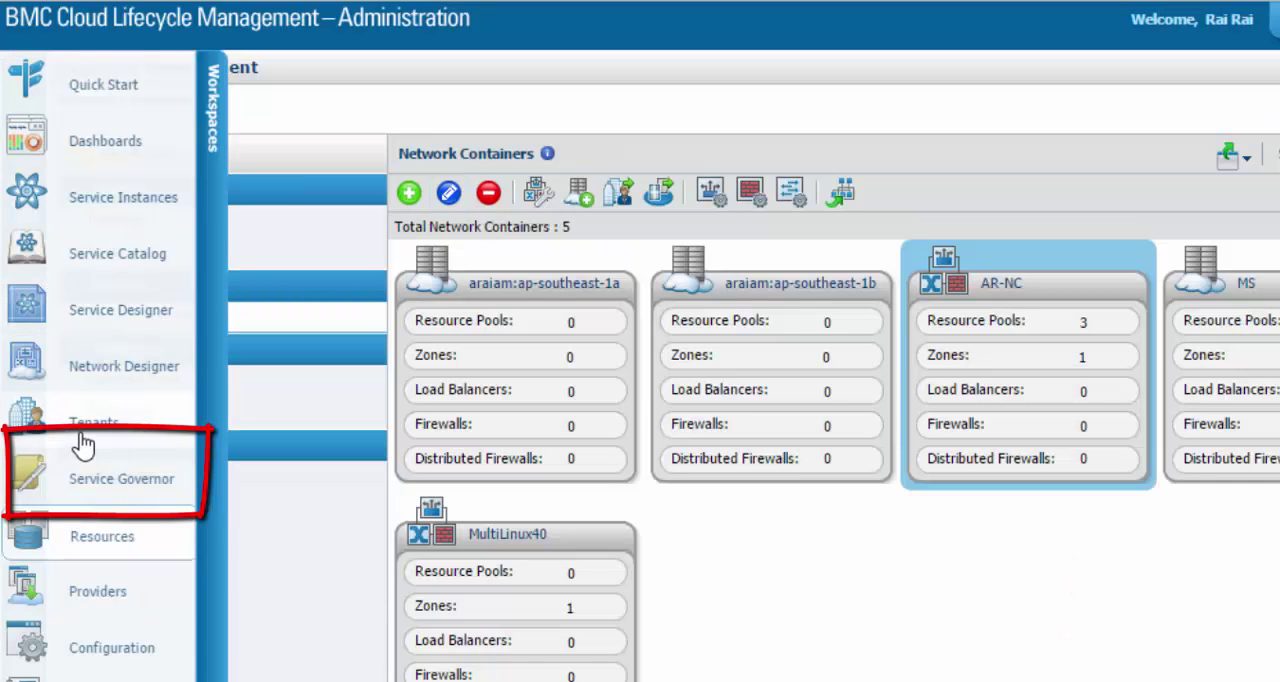
Switch to BMC Cloud Lifecycle Management and open the Service Governor policy condition that selects networks
{"action": "left_click", "coordinate": [100, 500]}
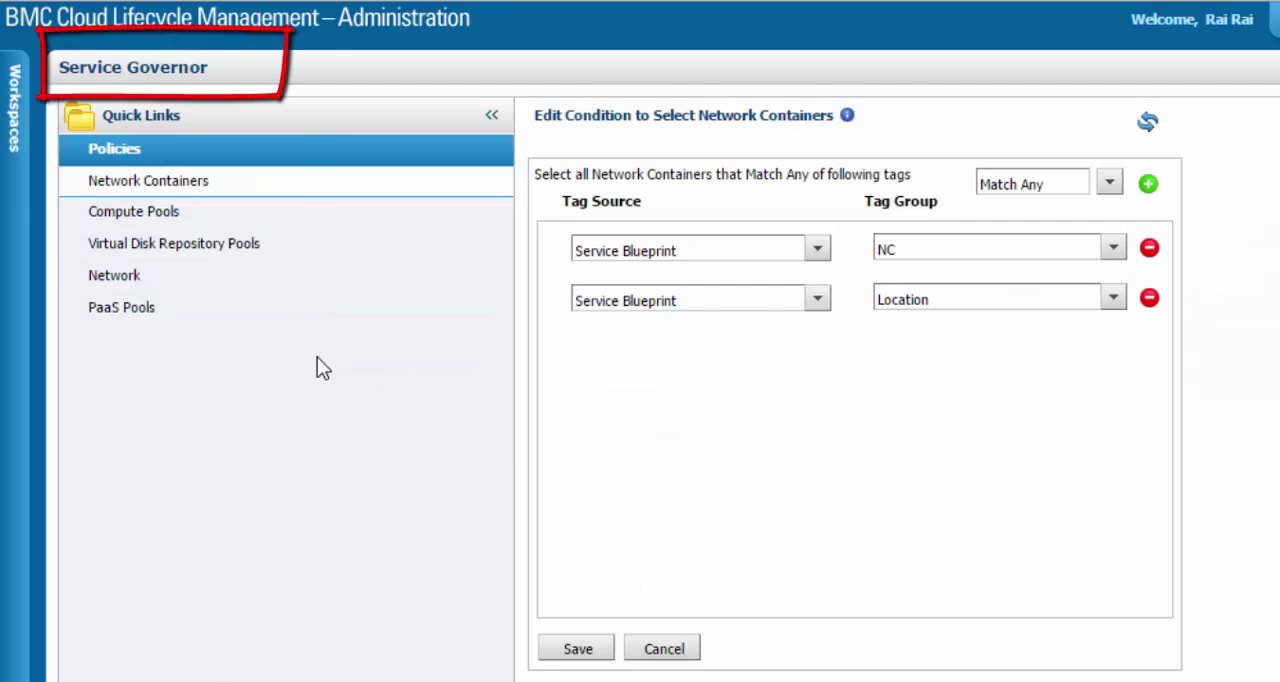
{"action": "left_click", "coordinate": [120, 280]}
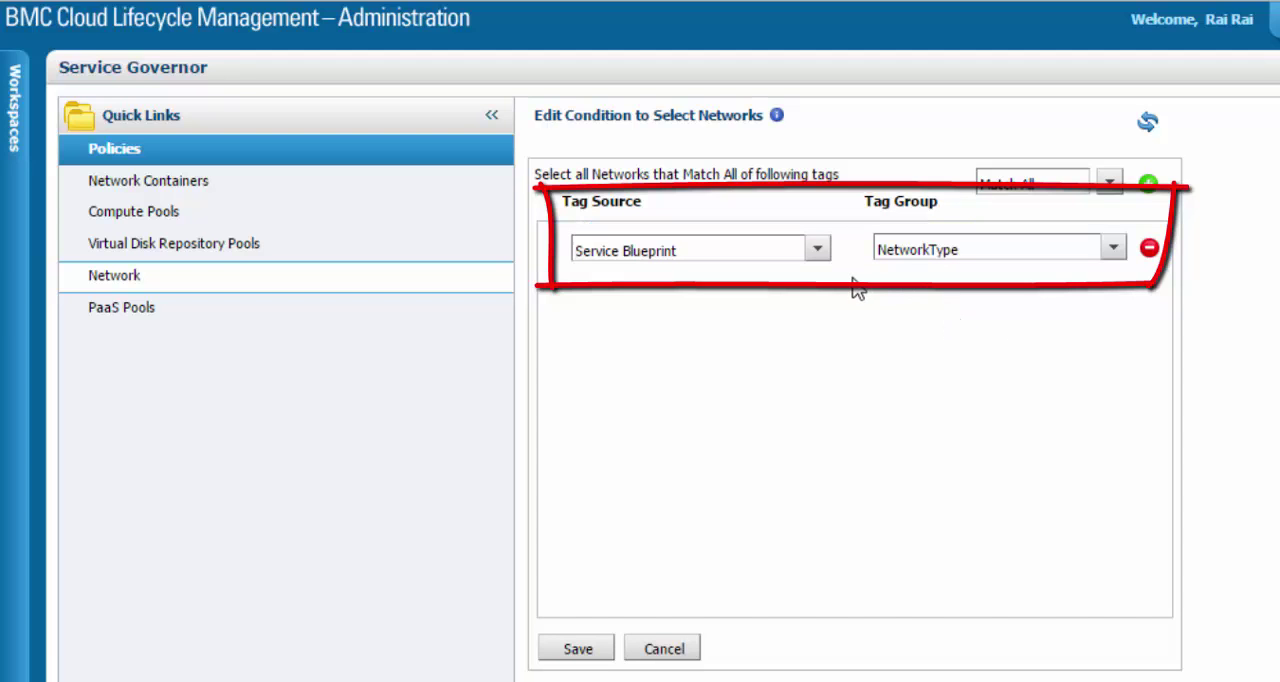
Open the AR-RHEL6.4x86_64 blueprint in Service Designer and inspect the tag of its Management network
{"action": "left_click", "coordinate": [14, 212]}
{"action": "left_click", "coordinate": [83, 333]}
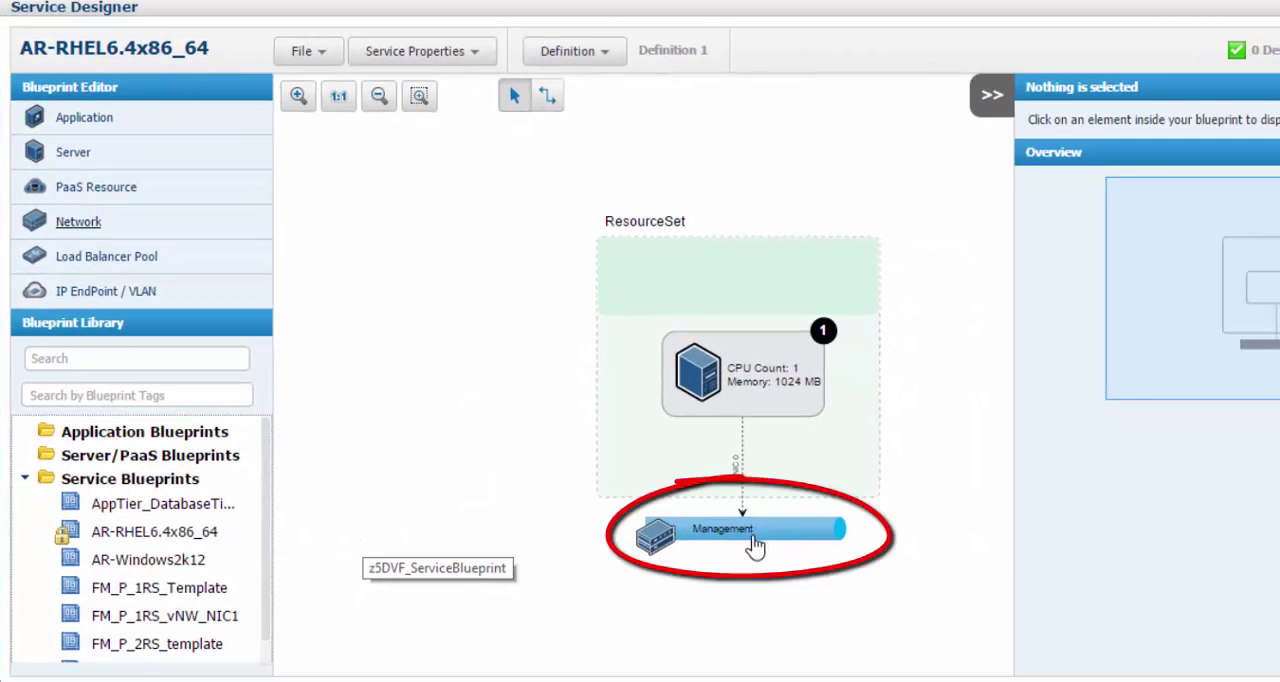
{"action": "left_click", "coordinate": [760, 532]}
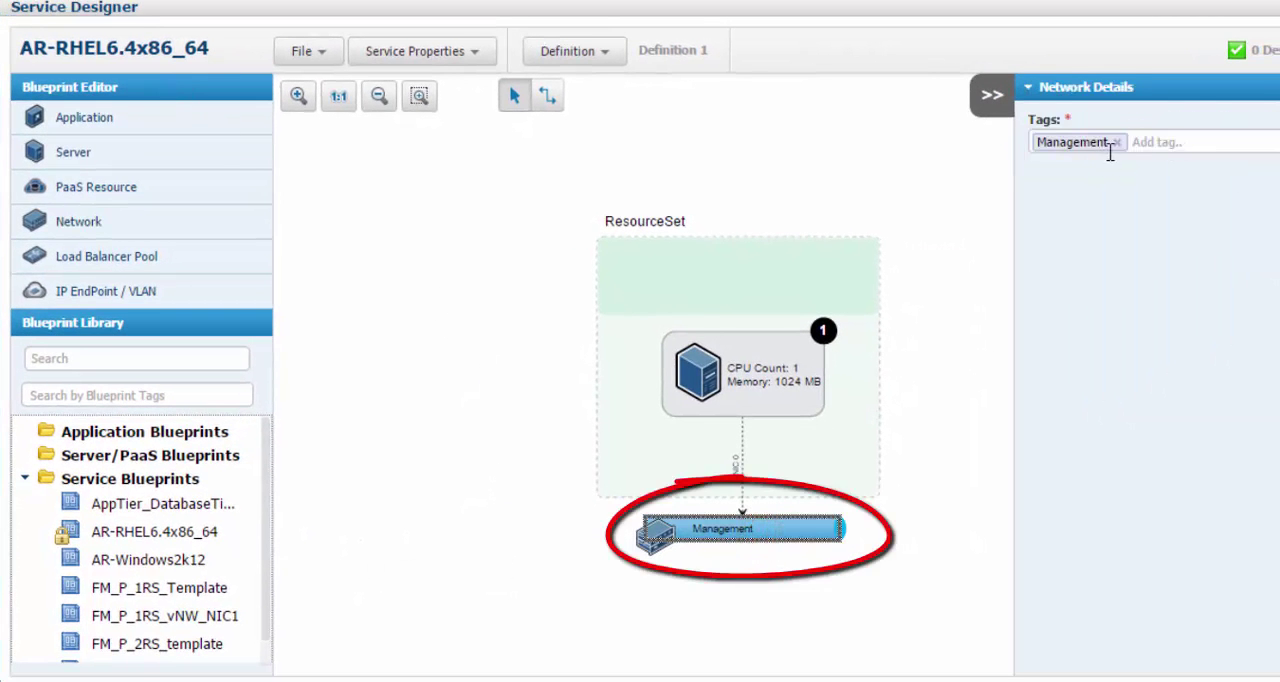
{"action": "mouse_move", "coordinate": [1087, 157]}
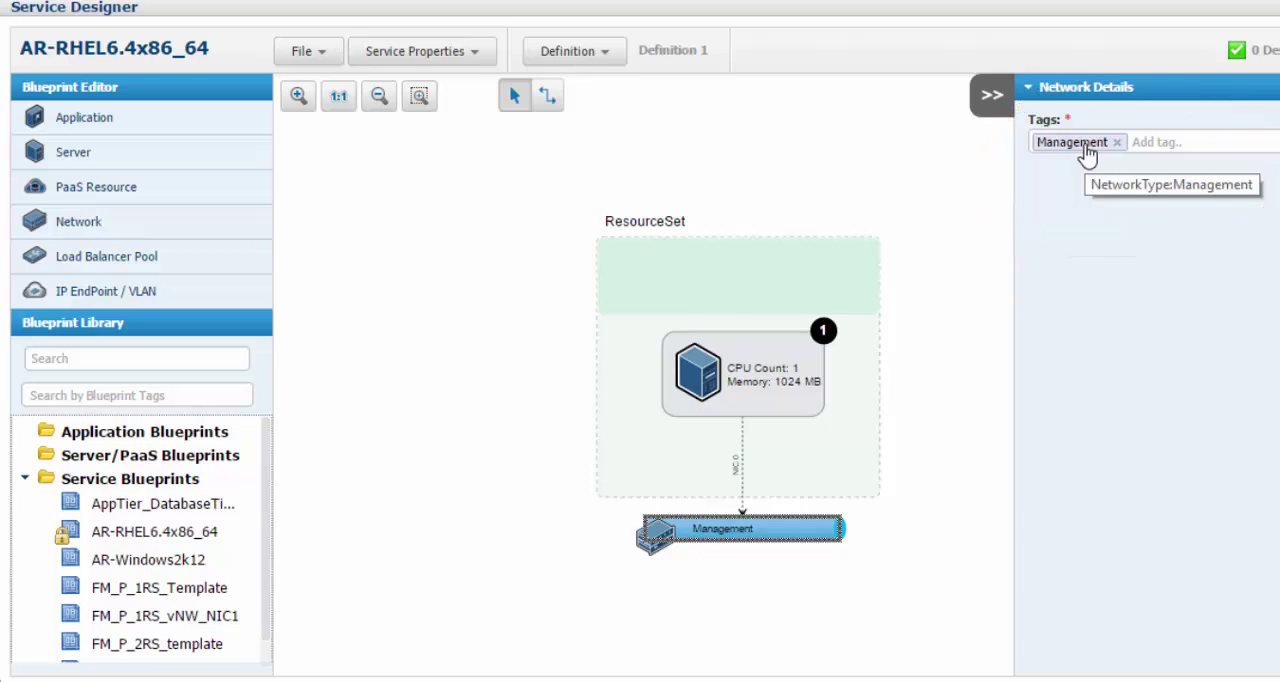
Add a second network below the resource set beside Management, connect the server to it and select it
{"action": "left_click", "coordinate": [72, 222]}
{"action": "left_click_drag", "start_coordinate": [520, 158], "coordinate": [582, 532]}
{"action": "left_click", "coordinate": [547, 97]}
{"action": "left_click_drag", "start_coordinate": [743, 374], "coordinate": [530, 531]}
{"action": "left_click", "coordinate": [517, 531]}
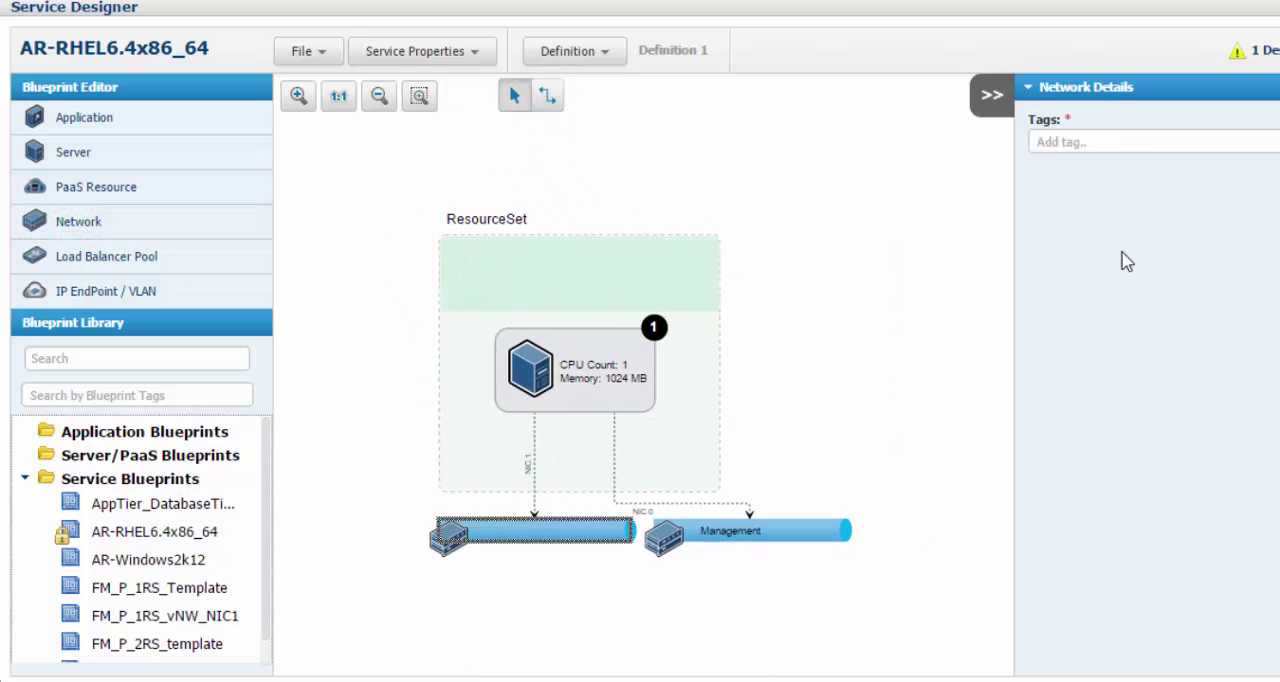
Tag the new network with AppNetwork from the NetworkType tag group
{"action": "left_click", "coordinate": [1112, 140]}
{"action": "scroll", "coordinate": [1270, 318], "scroll_direction": "down", "scroll_amount": 5}
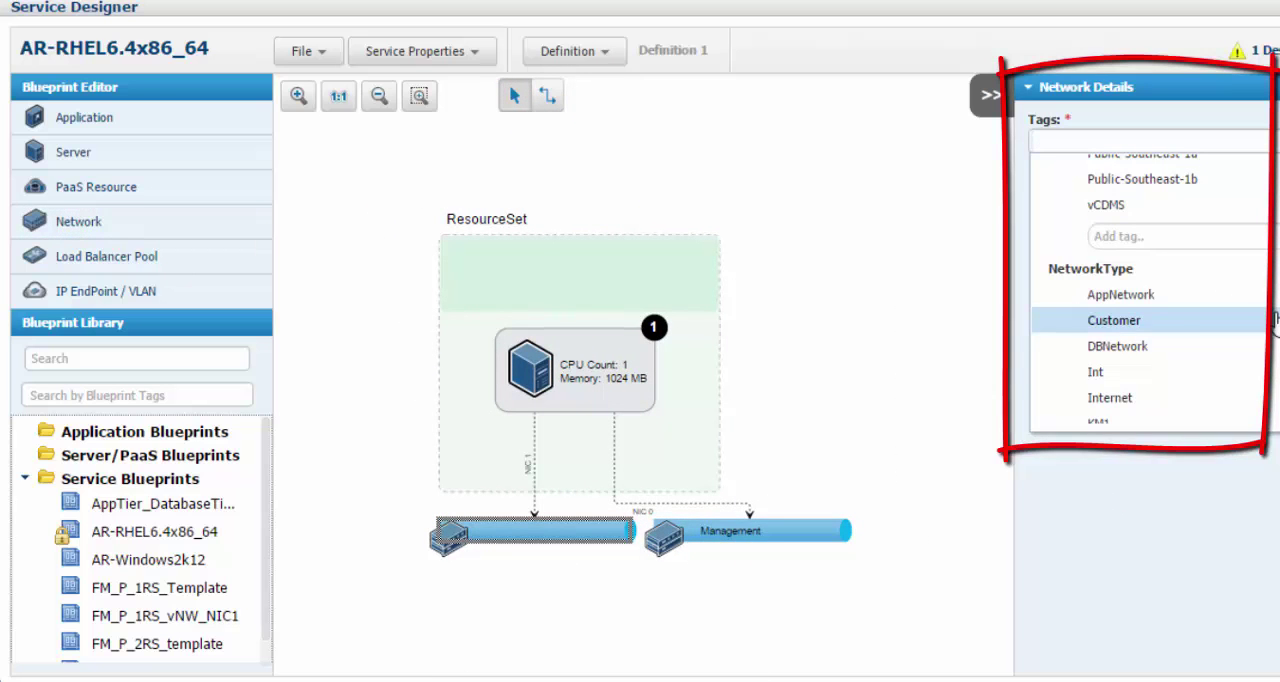
{"action": "left_click", "coordinate": [1126, 298]}
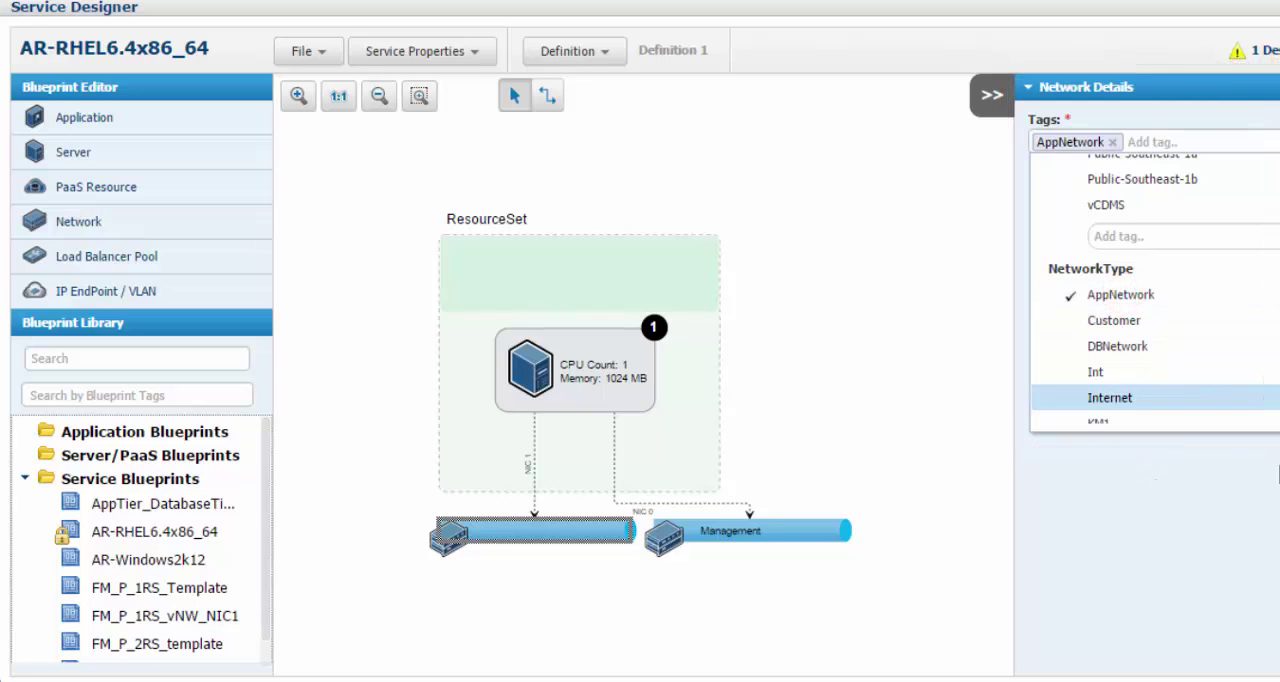
{"action": "left_click", "coordinate": [997, 487]}
{"action": "left_click", "coordinate": [552, 580]}
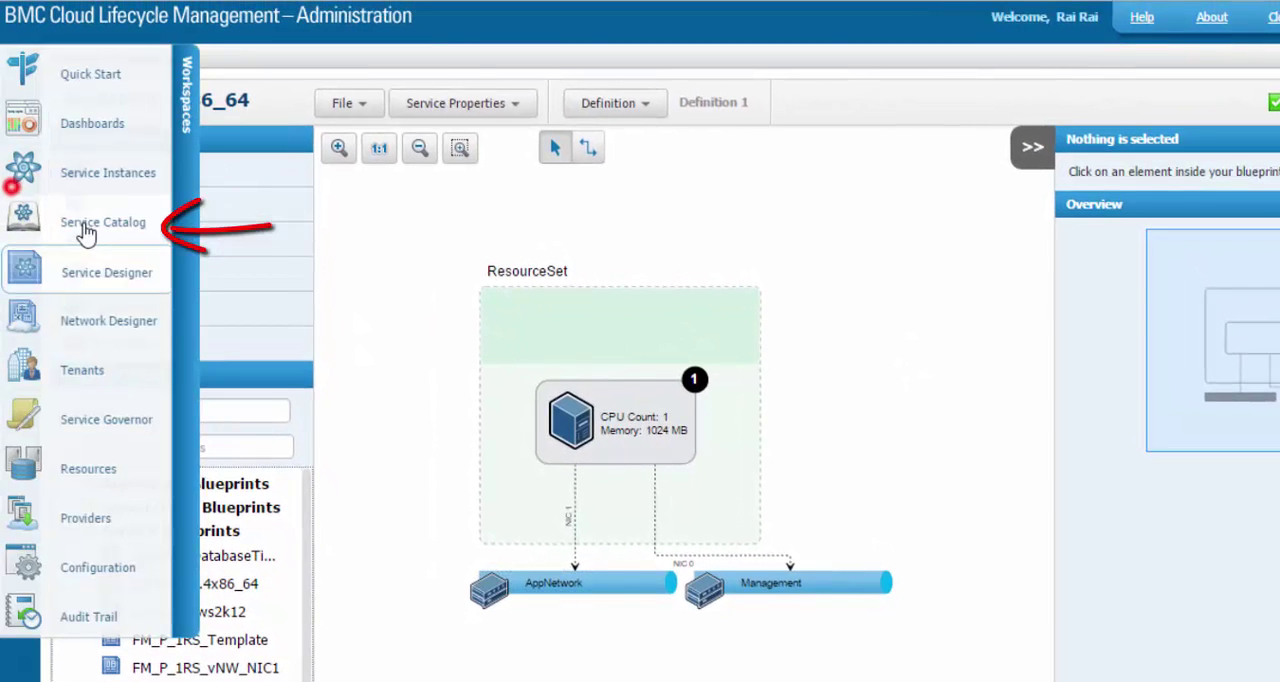
In the Service Catalog's options editor, open the blueprint configurations for the WebNetwork choice of the NetworkType option
{"action": "left_click", "coordinate": [86, 234]}
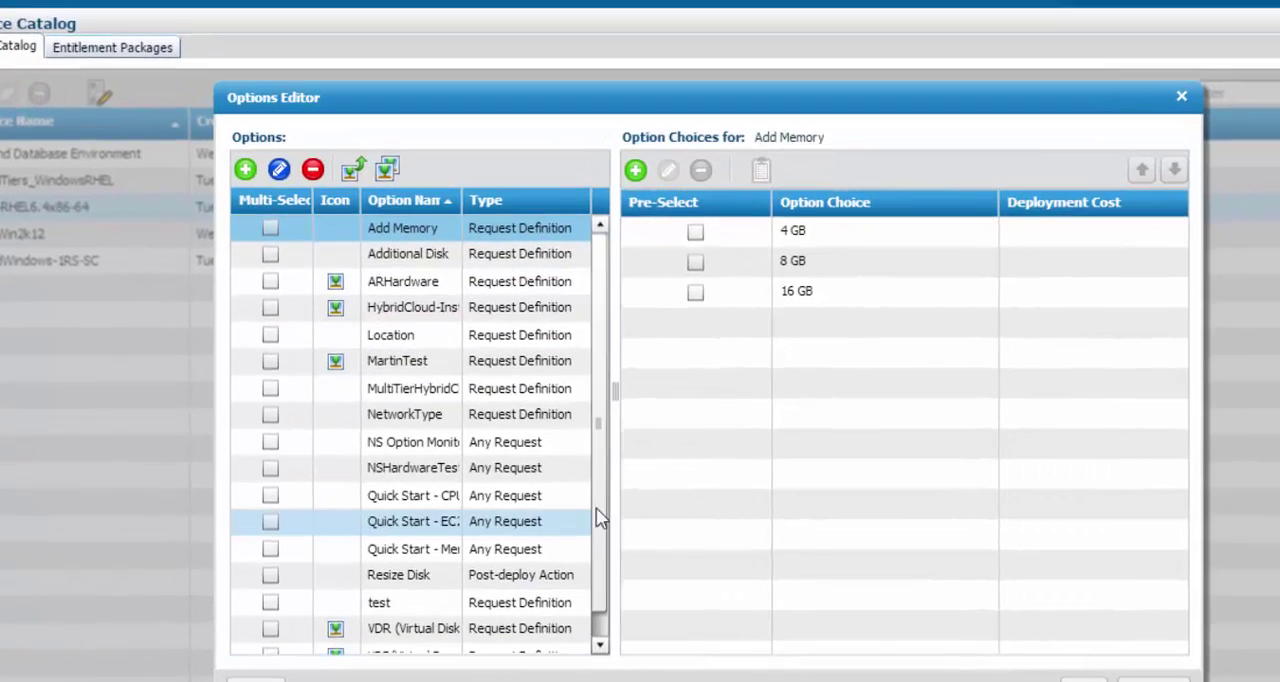
{"action": "left_click_drag", "start_coordinate": [597, 512], "coordinate": [602, 600]}
{"action": "left_click", "coordinate": [404, 389]}
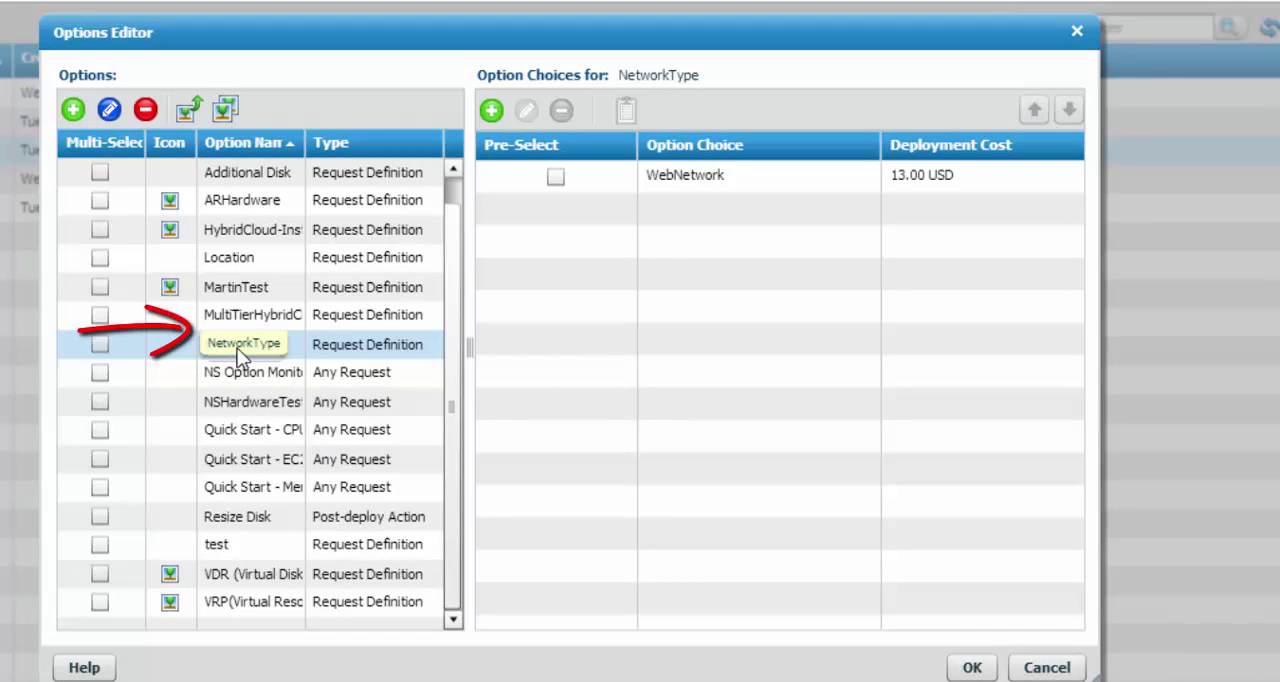
{"action": "left_click", "coordinate": [610, 180]}
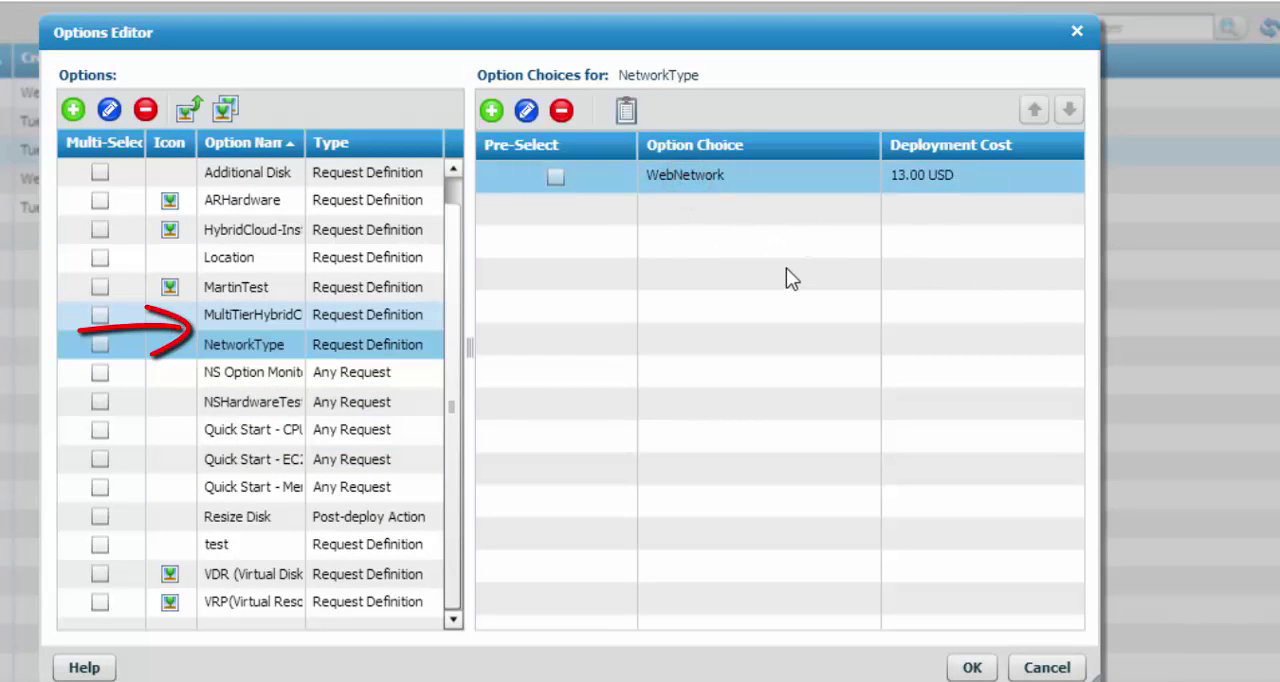
{"action": "left_click", "coordinate": [691, 172]}
{"action": "left_click", "coordinate": [626, 110]}
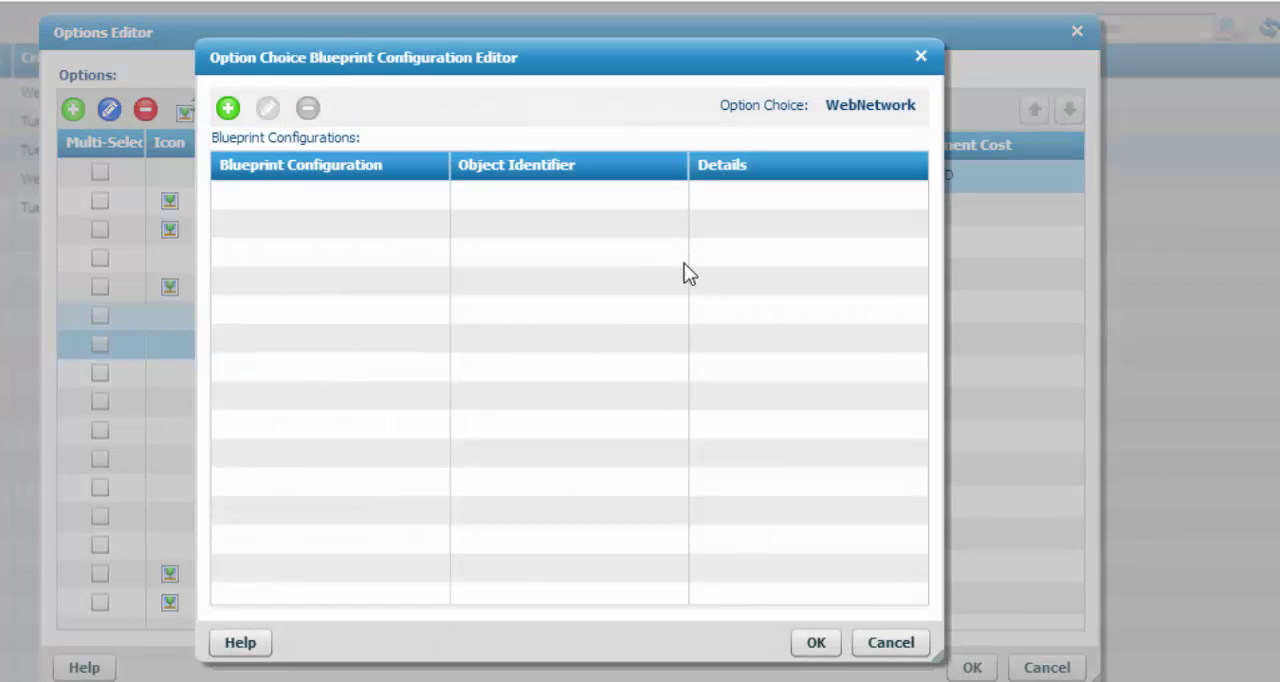
Add an Additional NIC > Tags configuration for ResourceSet/All that changes the NIC tagged NetworkType/AppNetwork to NetworkType/DBNetwork
{"action": "left_click", "coordinate": [228, 108]}
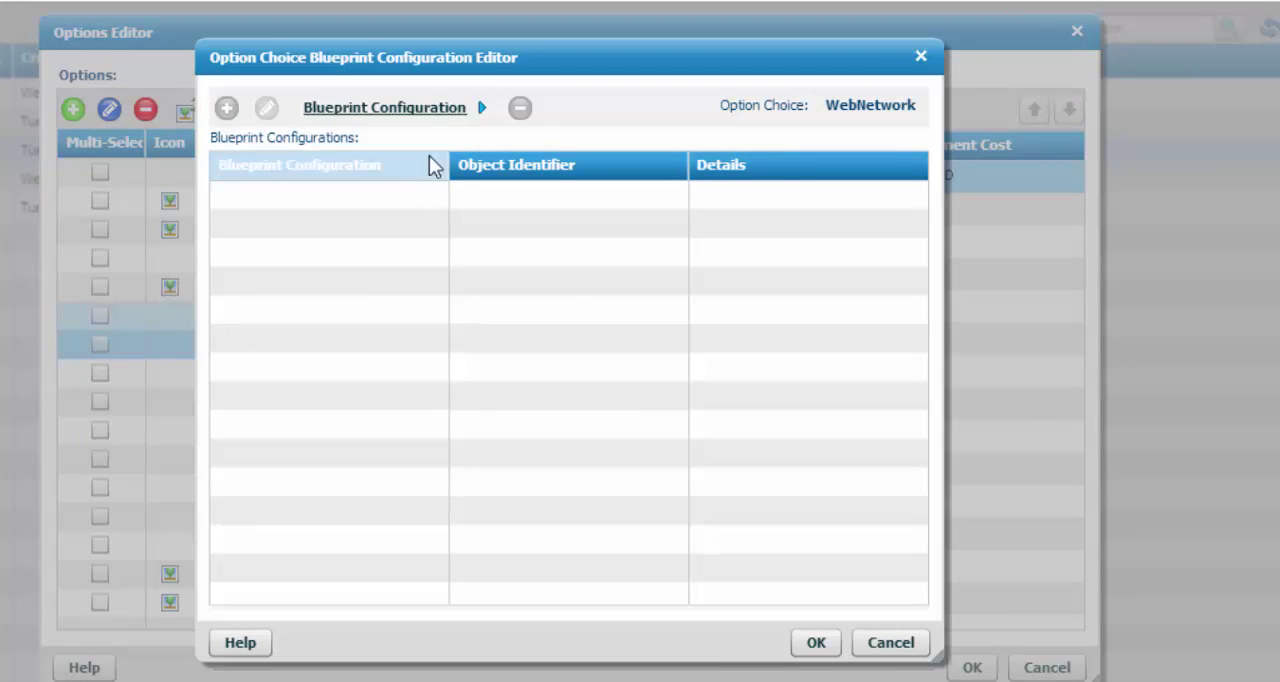
{"action": "left_click", "coordinate": [482, 108]}
{"action": "mouse_move", "coordinate": [455, 164]}
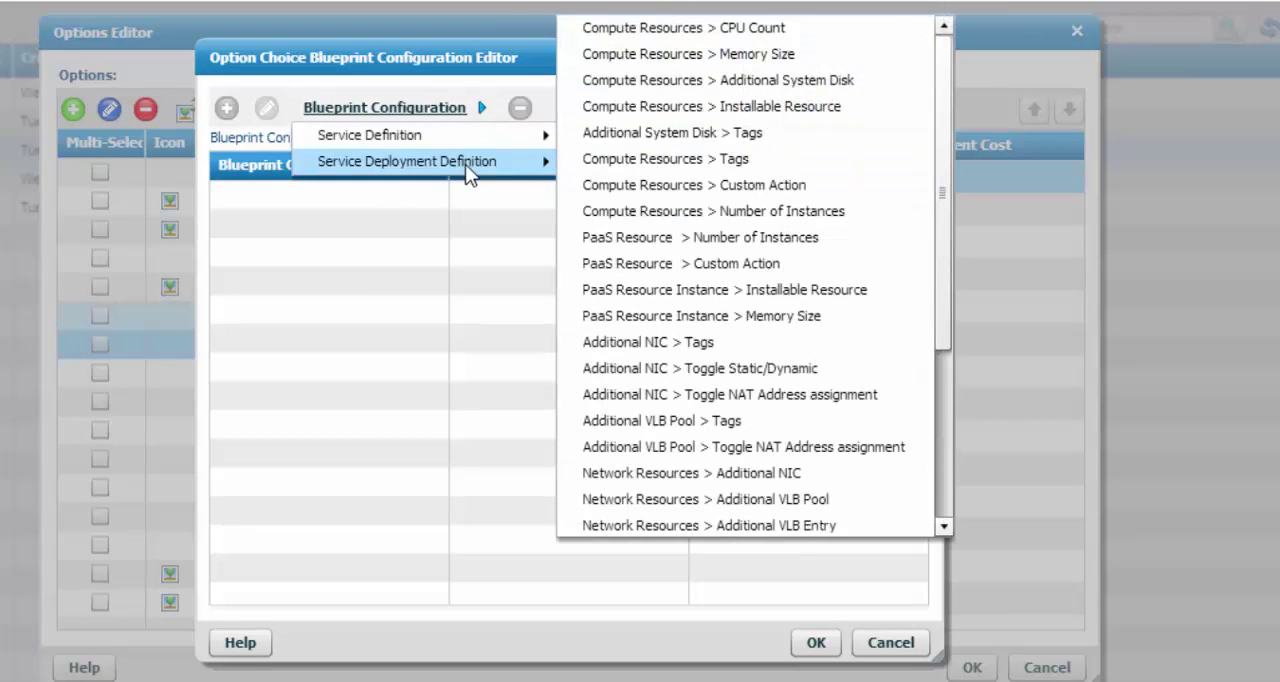
{"action": "scroll", "coordinate": [796, 338], "scroll_direction": "down", "scroll_amount": 1}
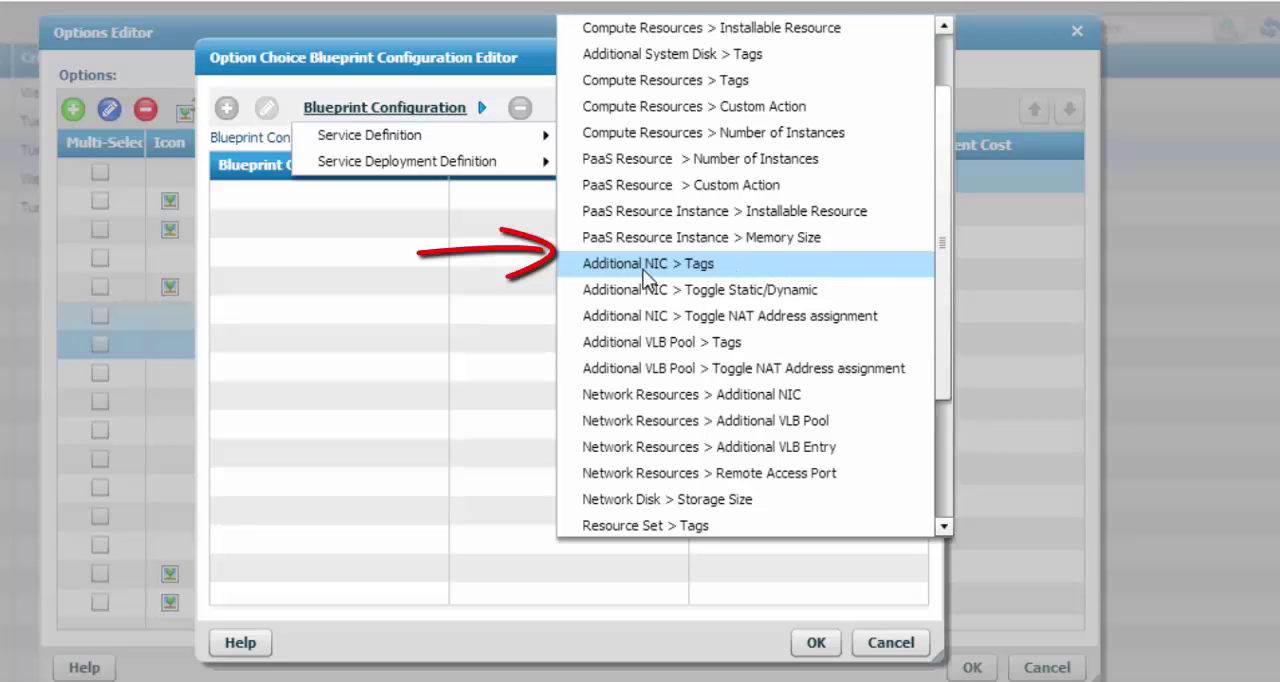
{"action": "left_click", "coordinate": [723, 268]}
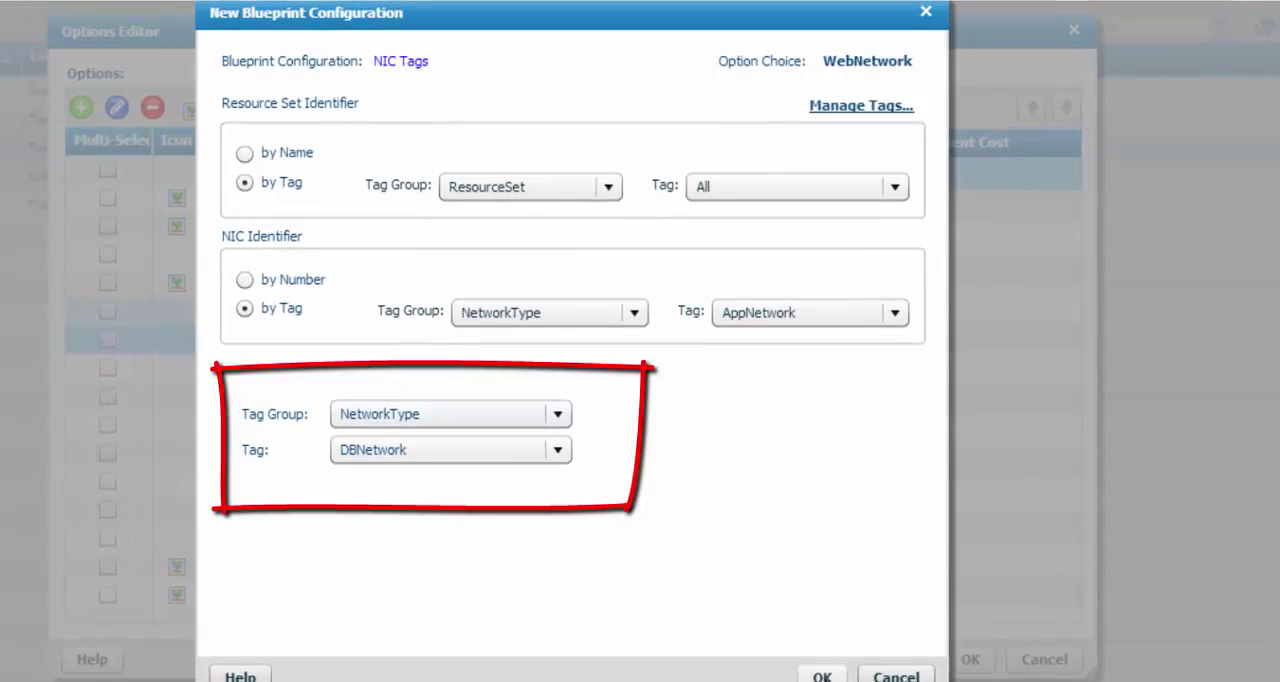
{"action": "left_click", "coordinate": [822, 678]}
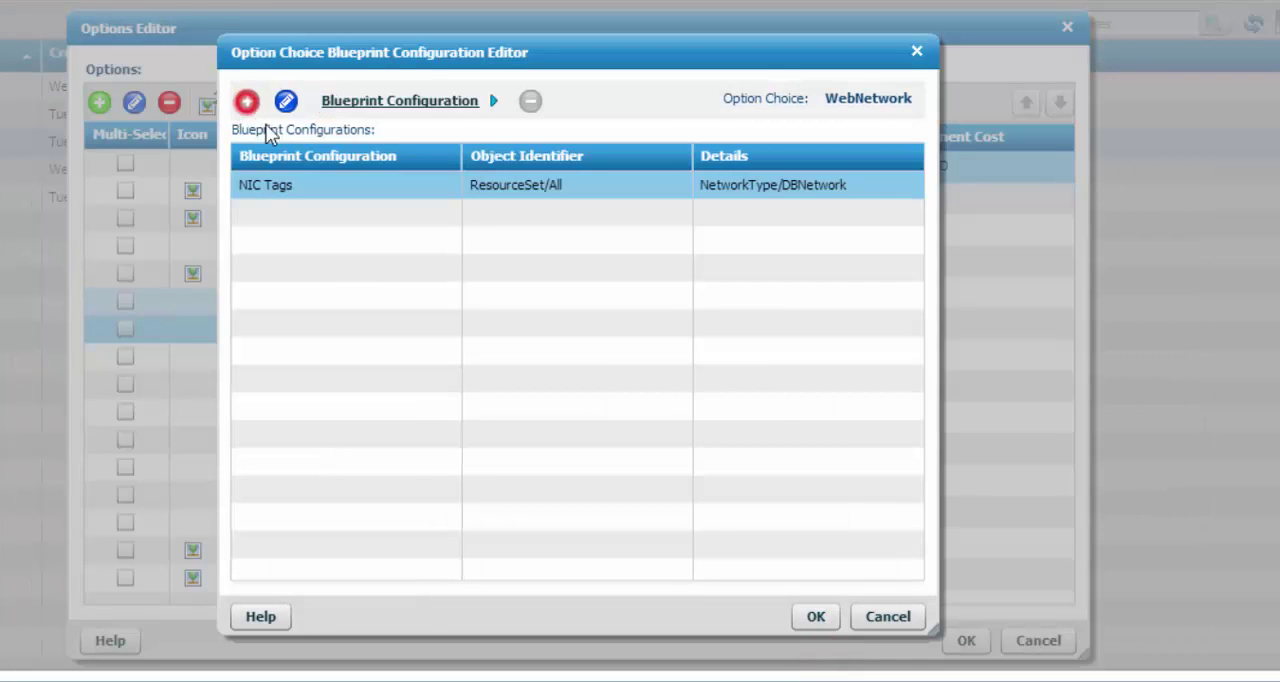
Start a Network Resources > Additional NIC configuration and identify its resource set by the ResourceSet tag All
{"action": "left_click", "coordinate": [494, 101]}
{"action": "mouse_move", "coordinate": [458, 160]}
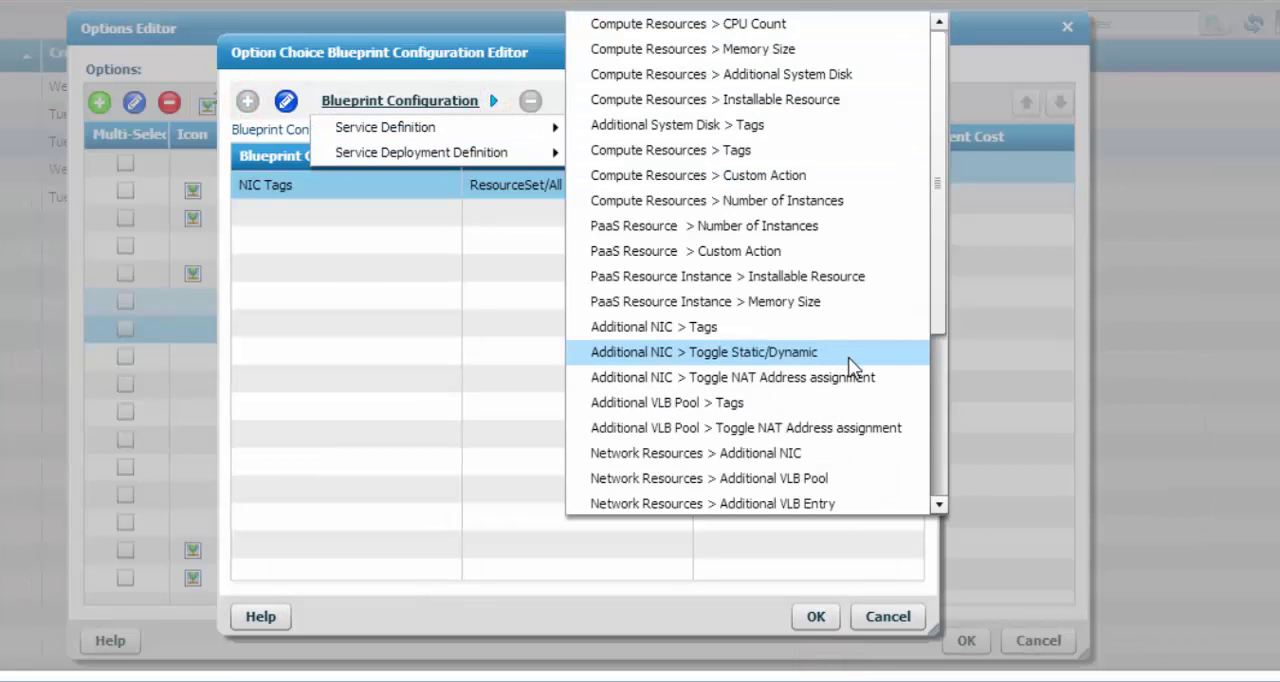
{"action": "scroll", "coordinate": [848, 360], "scroll_direction": "down", "scroll_amount": 1}
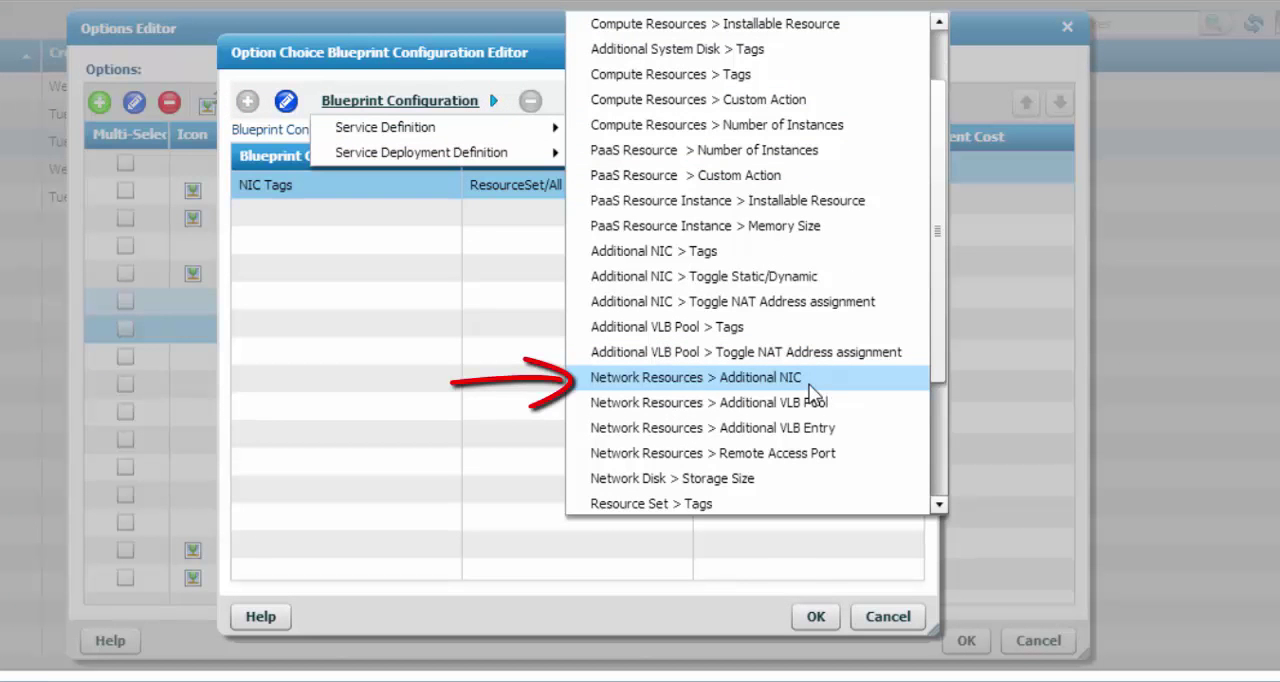
{"action": "left_click", "coordinate": [773, 377]}
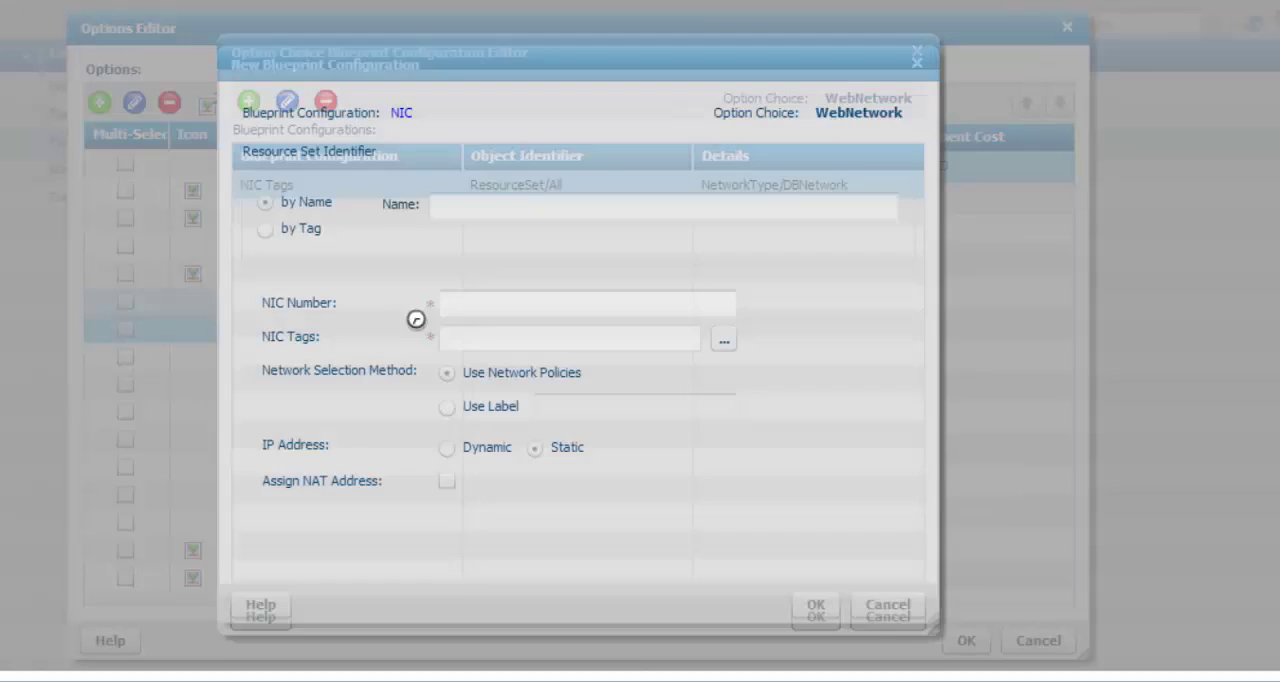
{"action": "left_click", "coordinate": [265, 229]}
{"action": "left_click", "coordinate": [615, 234]}
{"action": "left_click", "coordinate": [621, 300]}
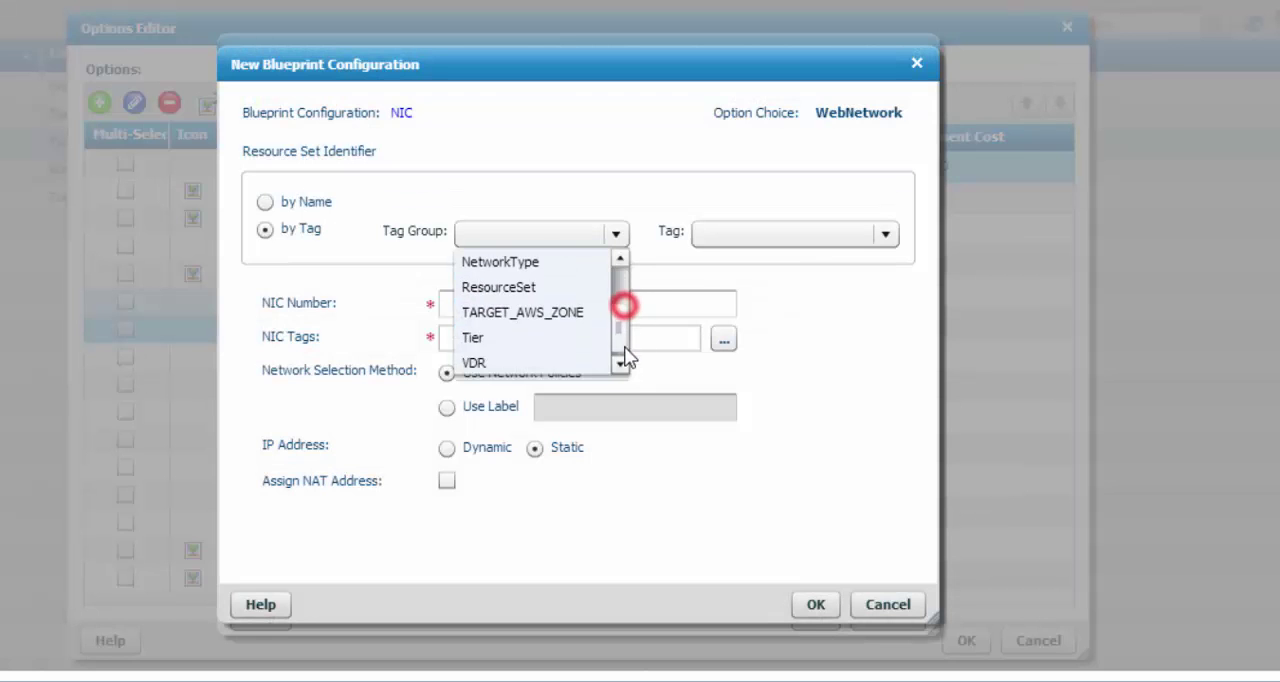
{"action": "left_click", "coordinate": [538, 287]}
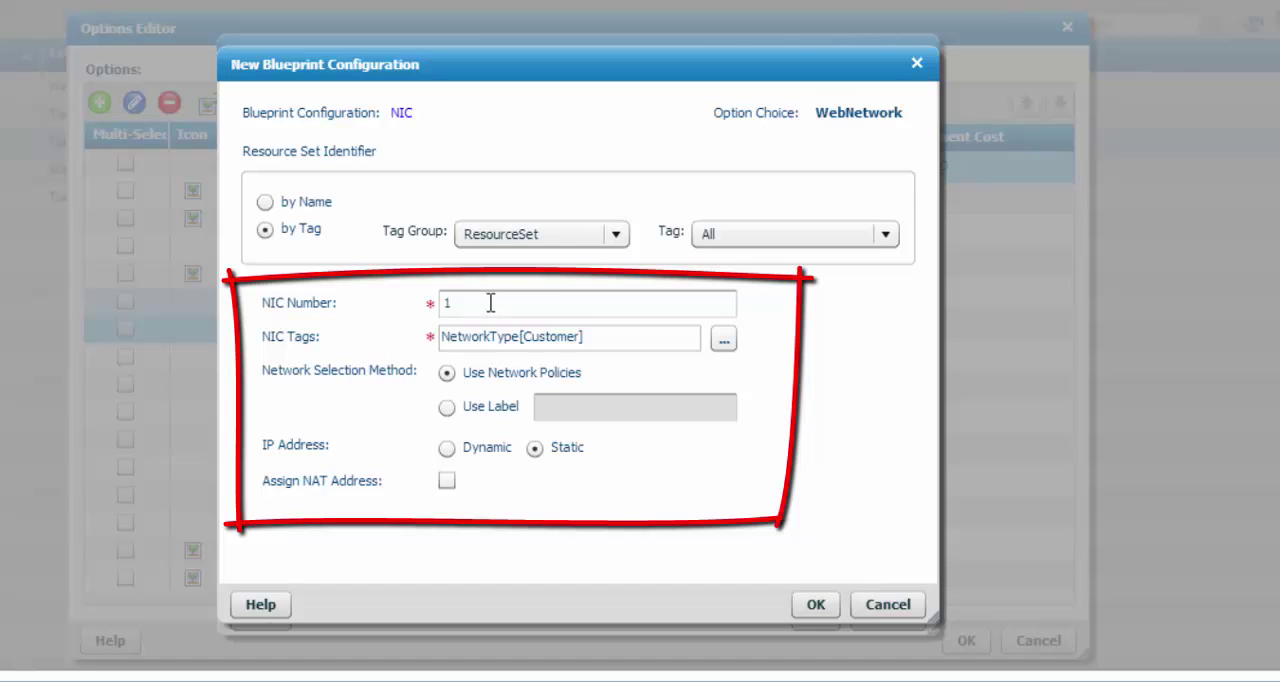
Set the NIC number to 2 with the NIC tag NetworkType[Customer] and save the NIC configuration
{"action": "double_click", "coordinate": [449, 303]}
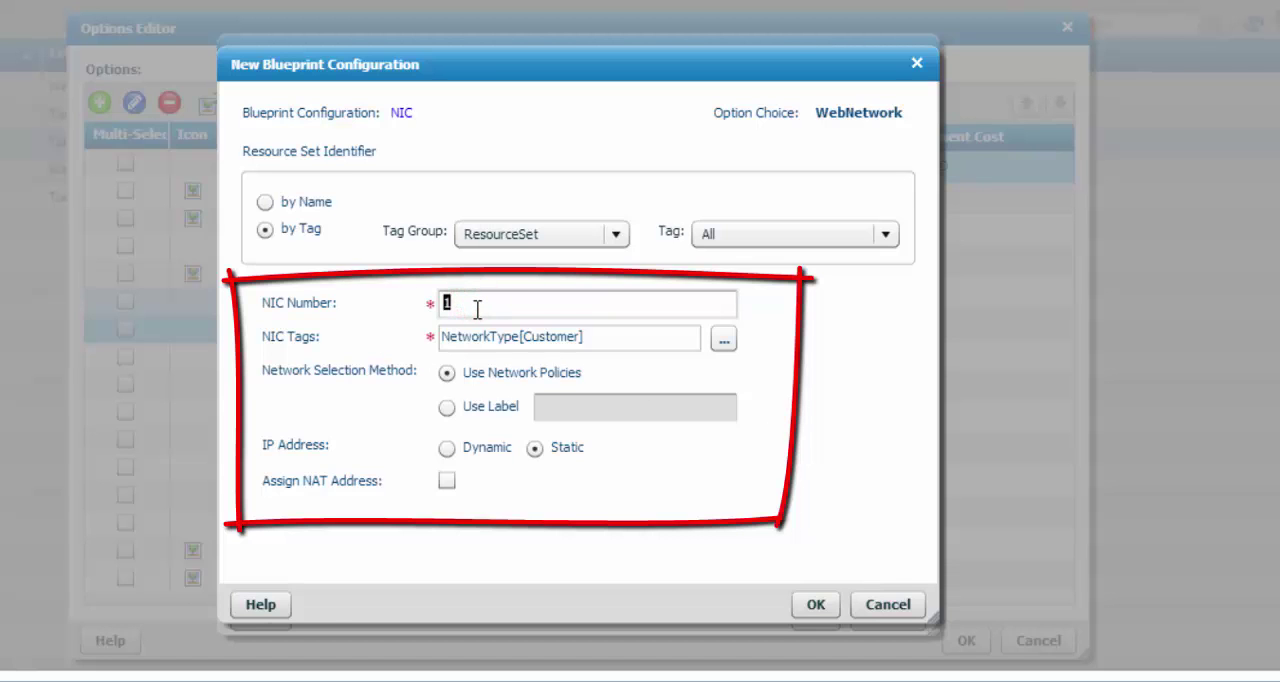
{"action": "type", "text": "2"}
{"action": "left_click_drag", "start_coordinate": [606, 337], "coordinate": [420, 340]}
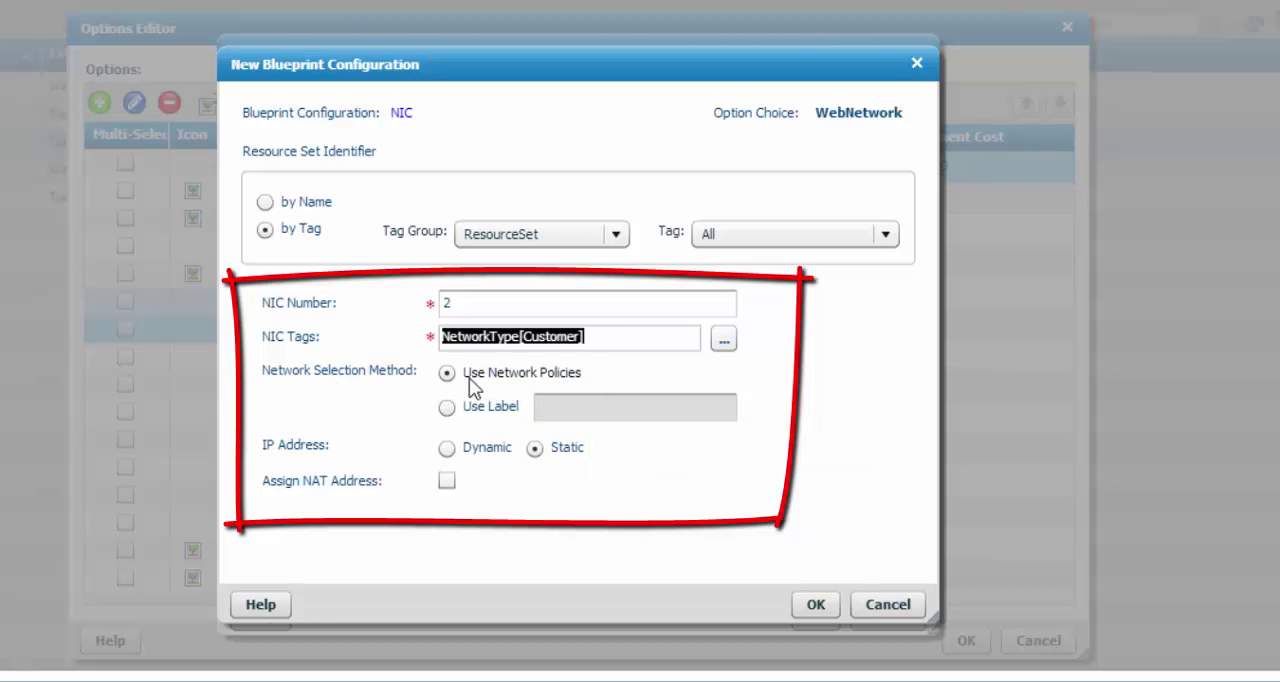
{"action": "left_click", "coordinate": [818, 604]}
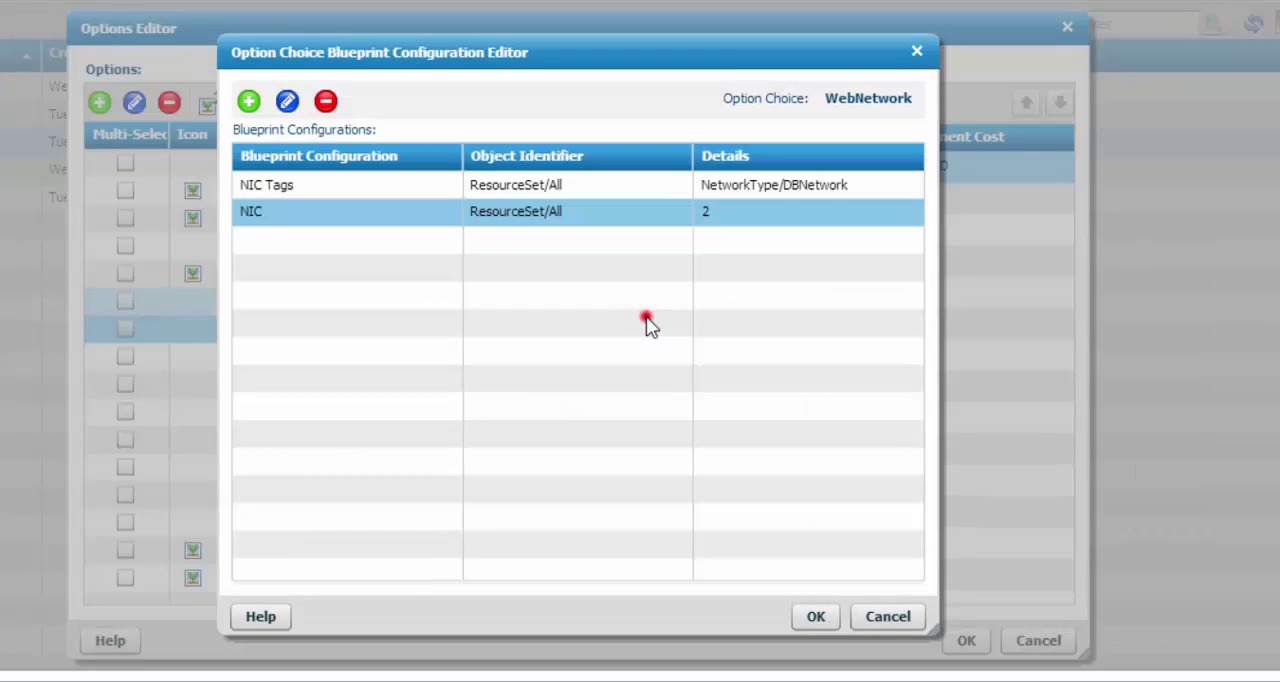